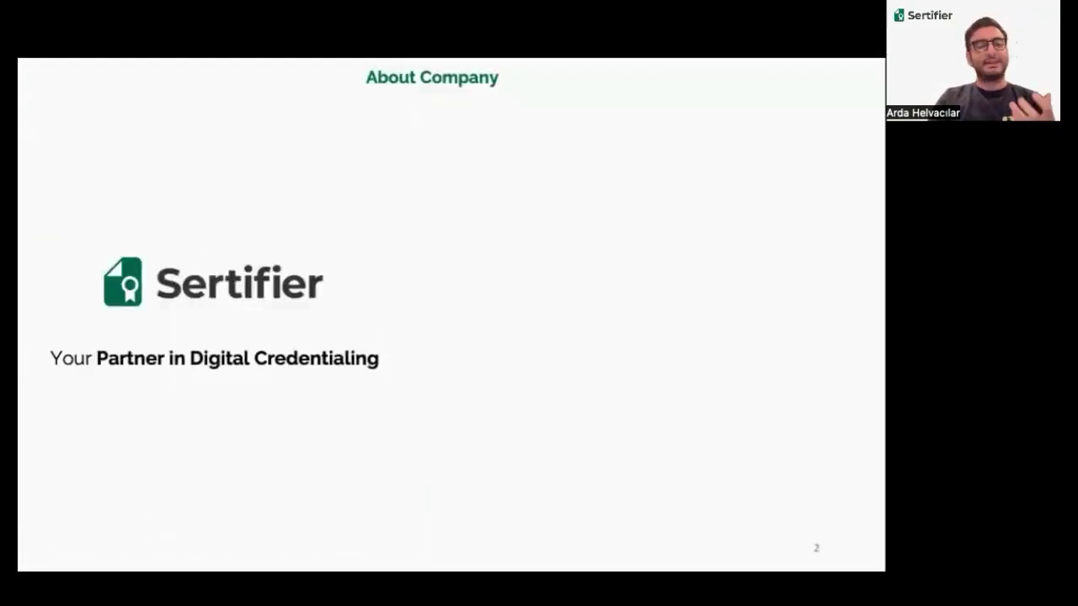
- Advance the slides past About Company and Metrics to the Verified Wallet solution slide
key(Right)
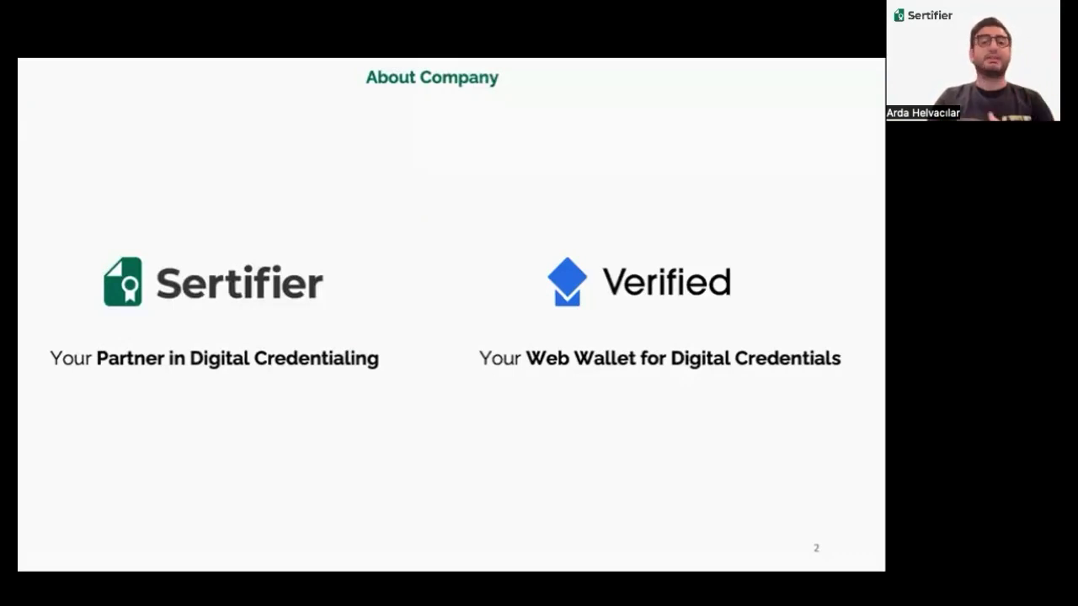
key(Right)
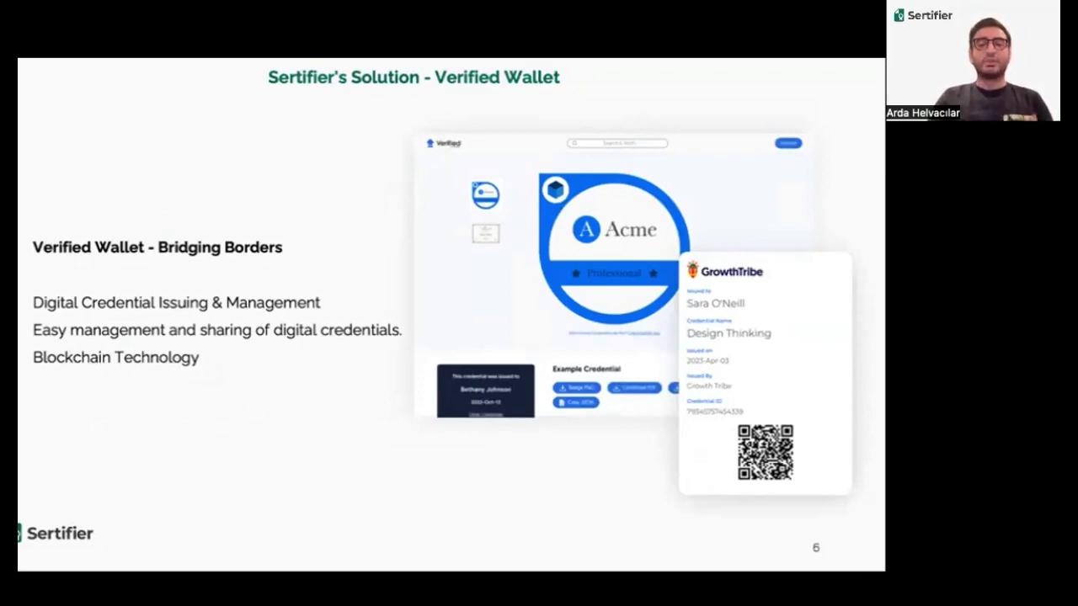
- In the wallet, request credentials from the 'Microsoft Corporation demo' issuer, accepting the terms
key(alt+Tab)
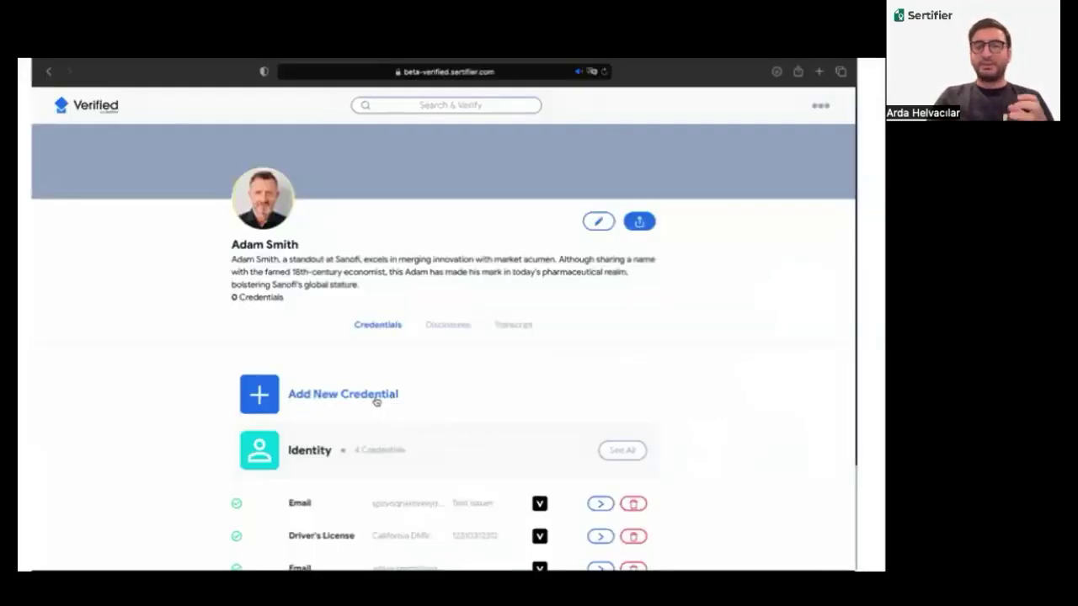
click(376, 401)
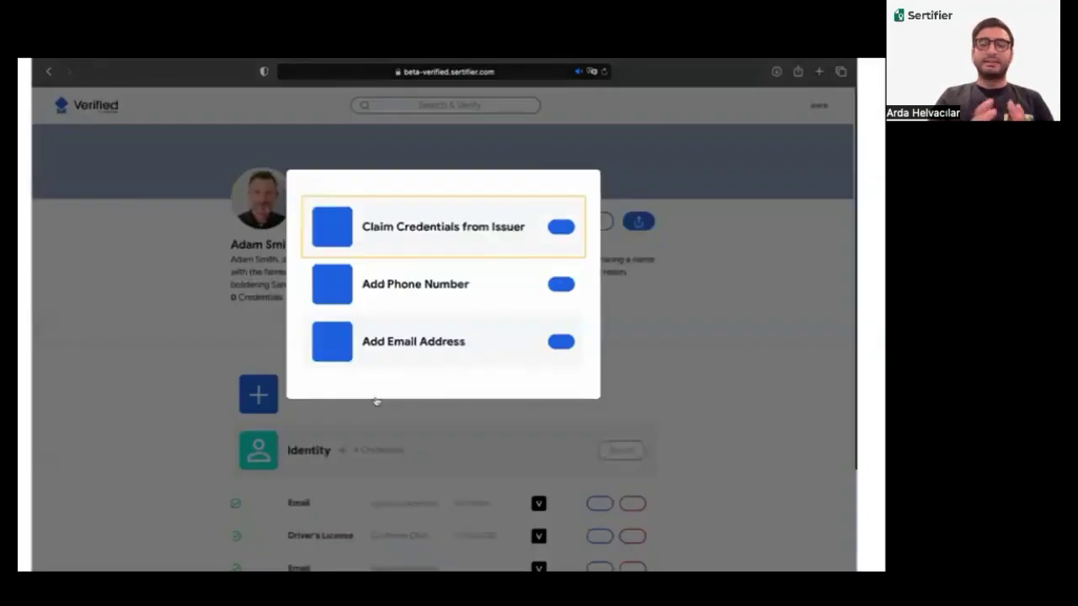
click(480, 242)
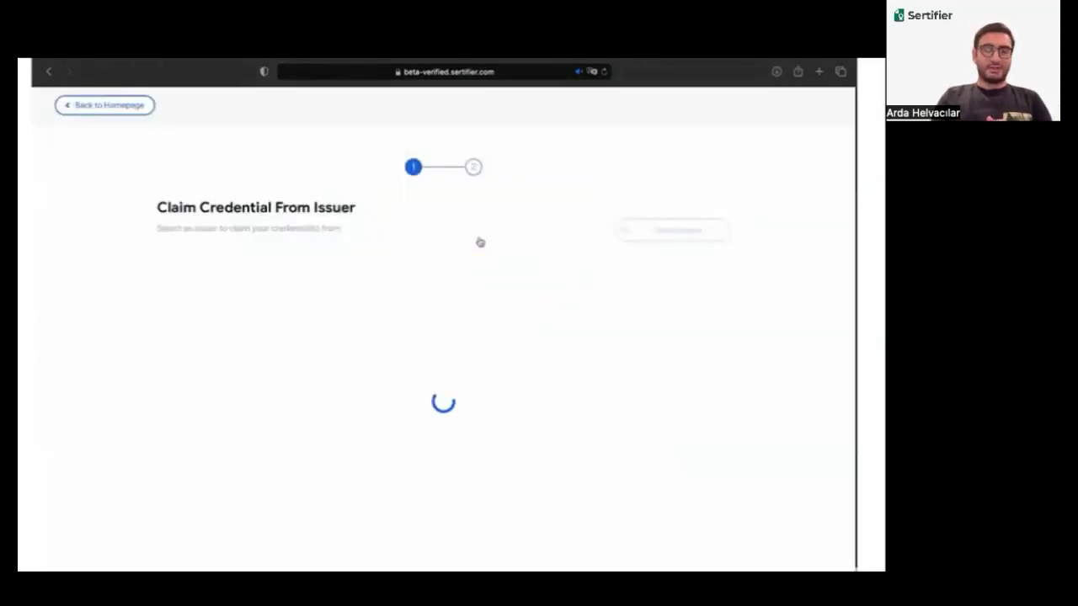
click(654, 229)
text(microsof)
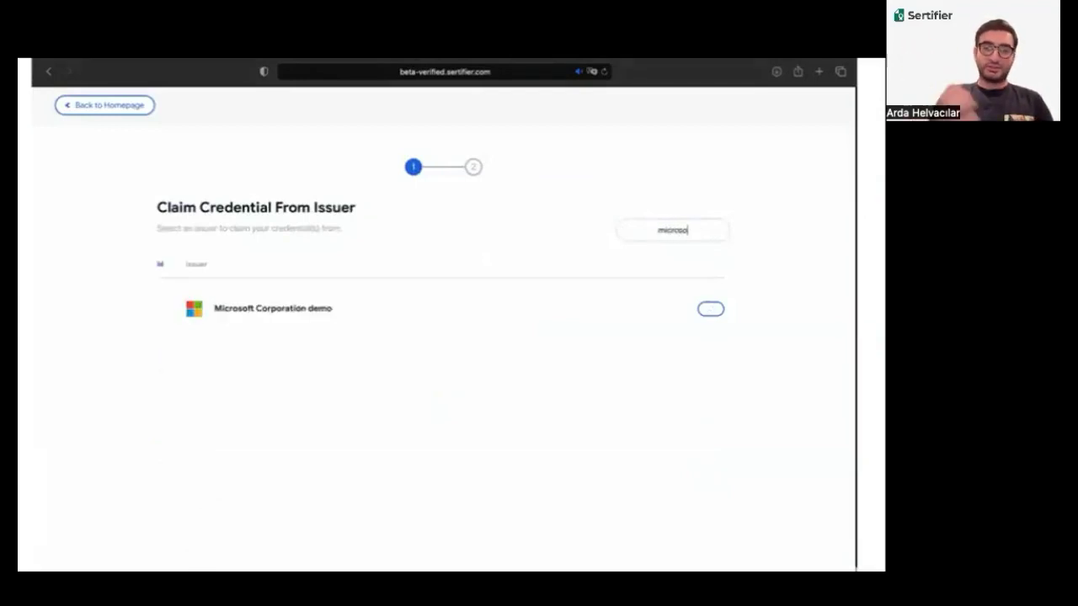
click(709, 309)
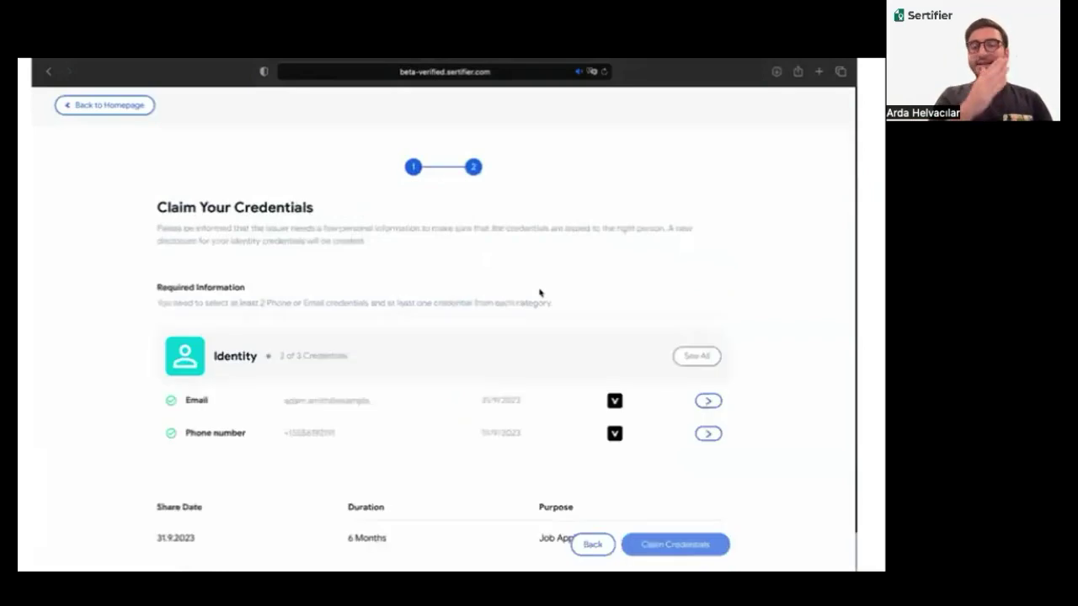
scroll(540, 292, down, 1)
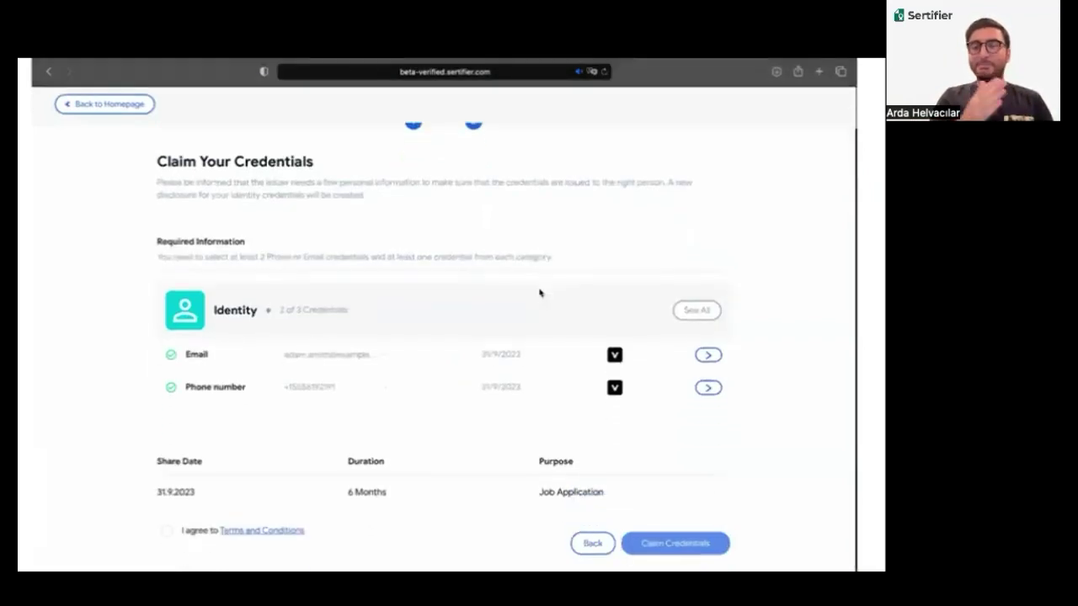
click(168, 532)
click(647, 545)
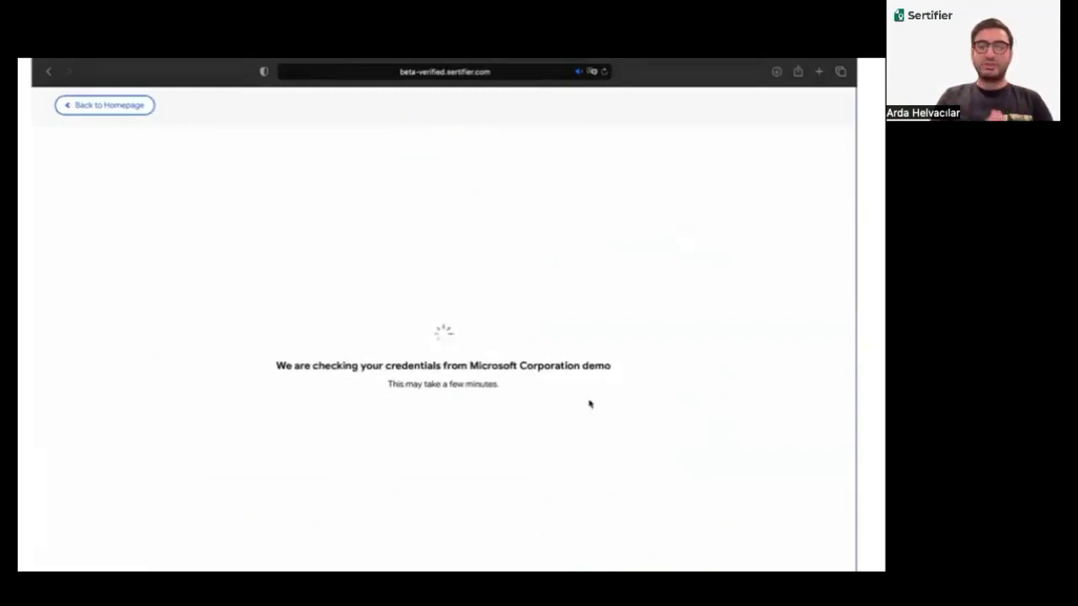
- Claim the Senior Technical Program Manager and Fire and safety training credentials, accepting the terms
scroll(590, 404, down, 2)
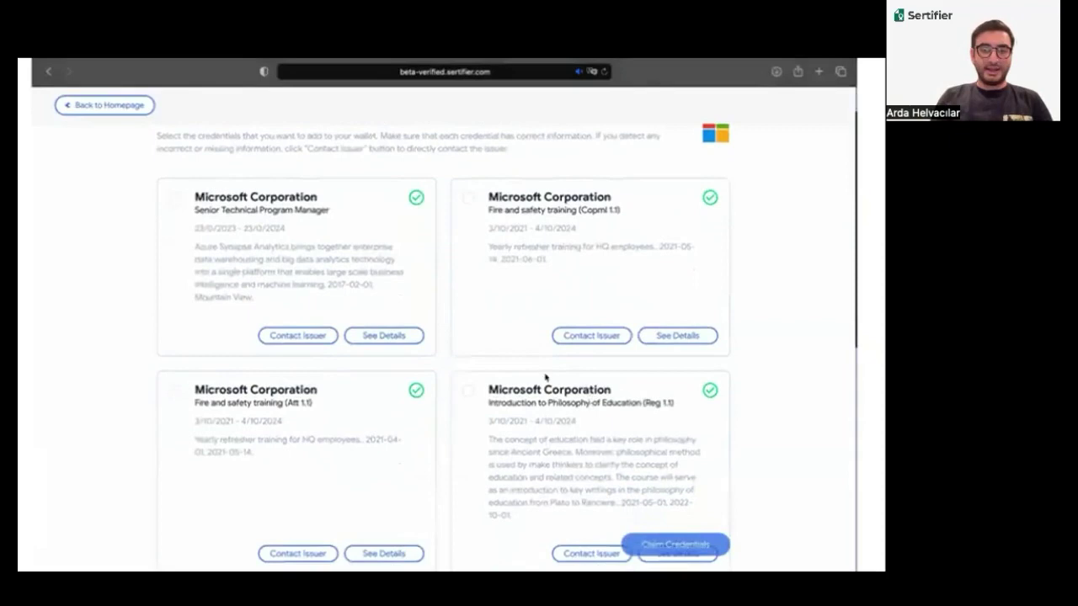
click(174, 199)
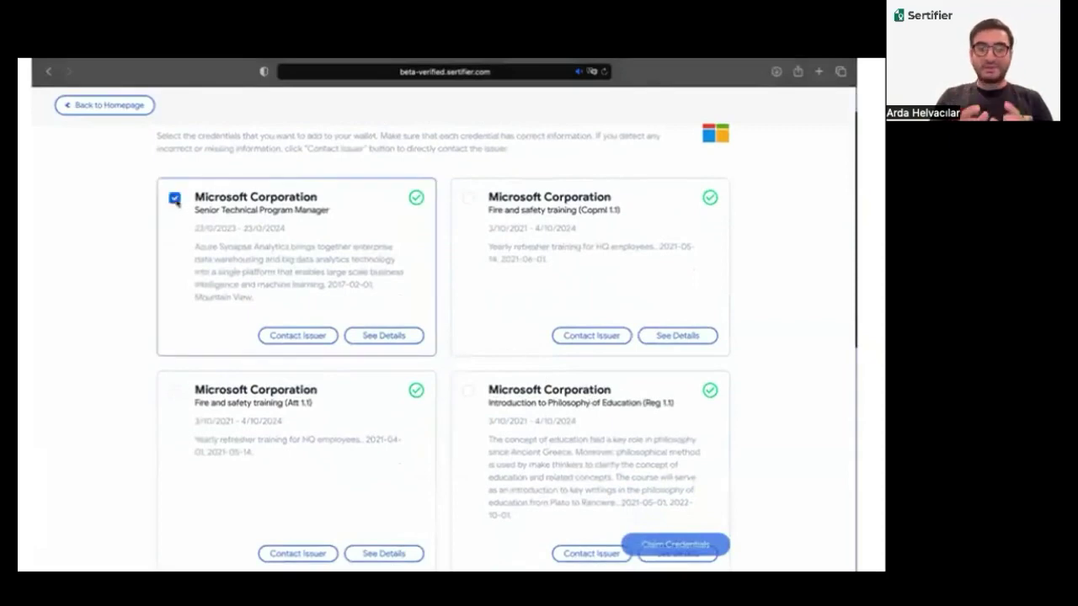
click(469, 200)
scroll(469, 321, down, 5)
scroll(469, 319, down, 2)
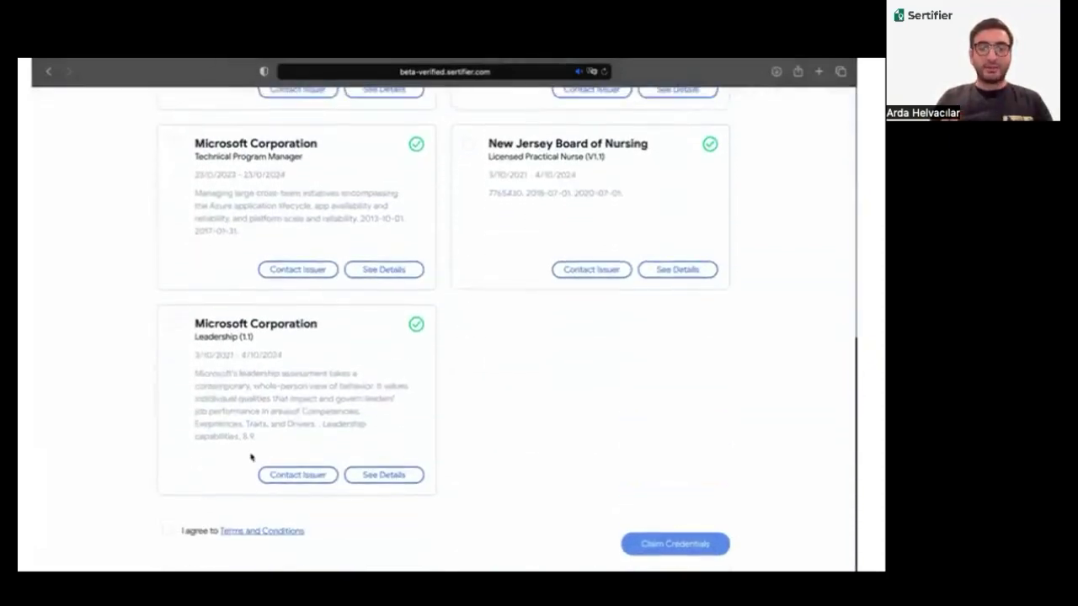
click(168, 531)
click(645, 543)
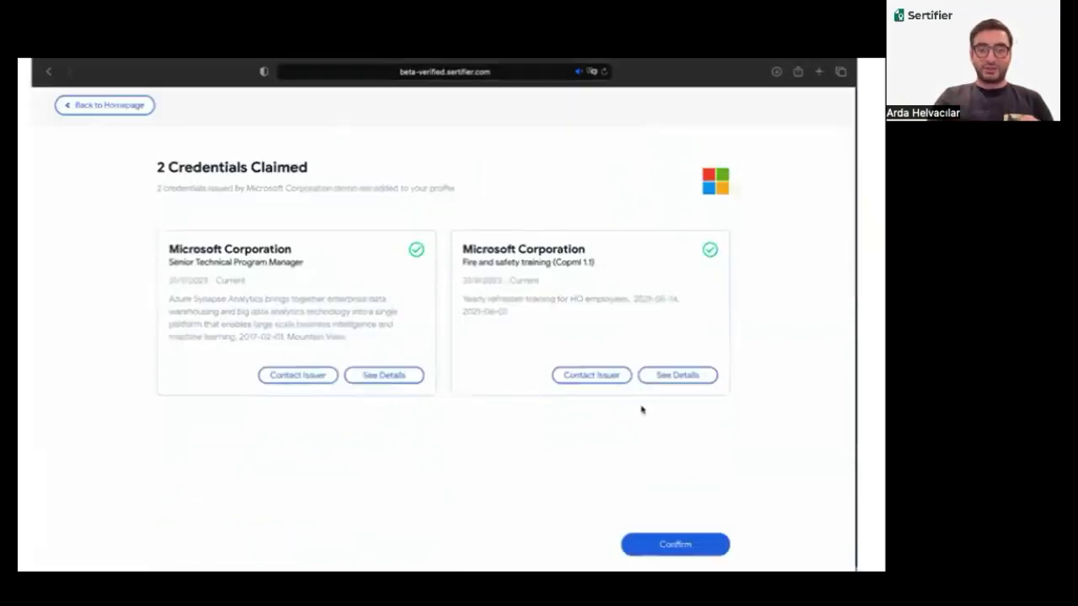
click(678, 543)
- Start a new disclosure including the Email, Microsoft experience and Microsoft training credentials
click(637, 221)
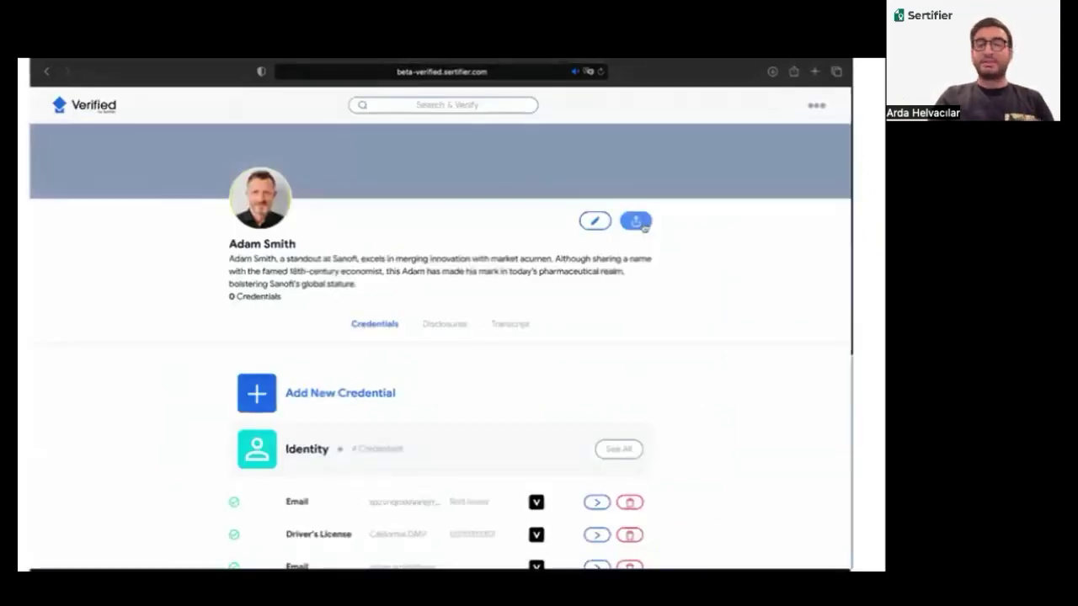
scroll(465, 291, down, 3)
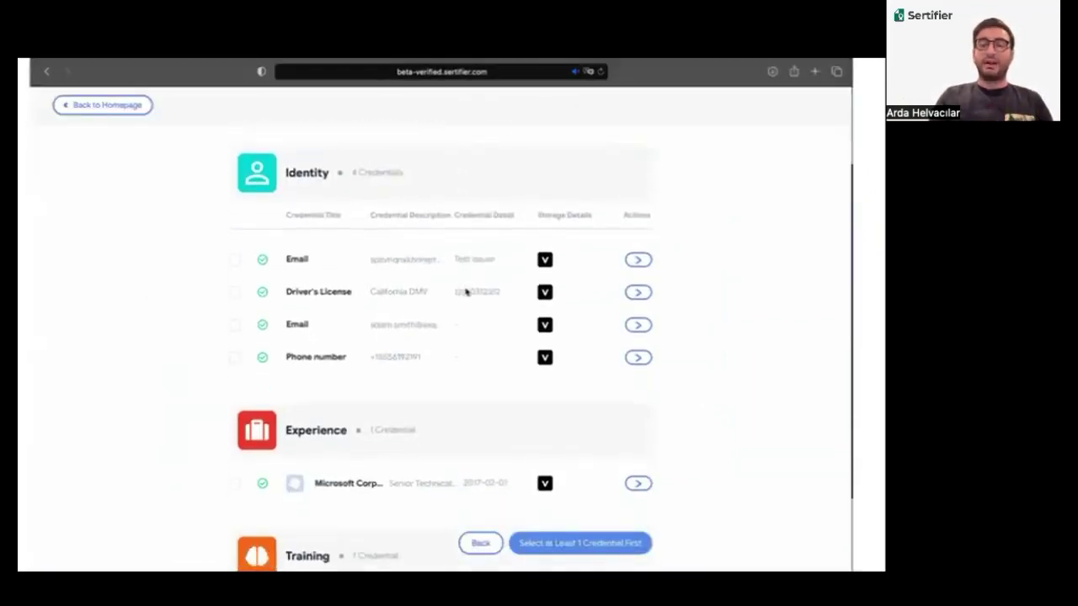
click(236, 325)
scroll(235, 326, down, 3)
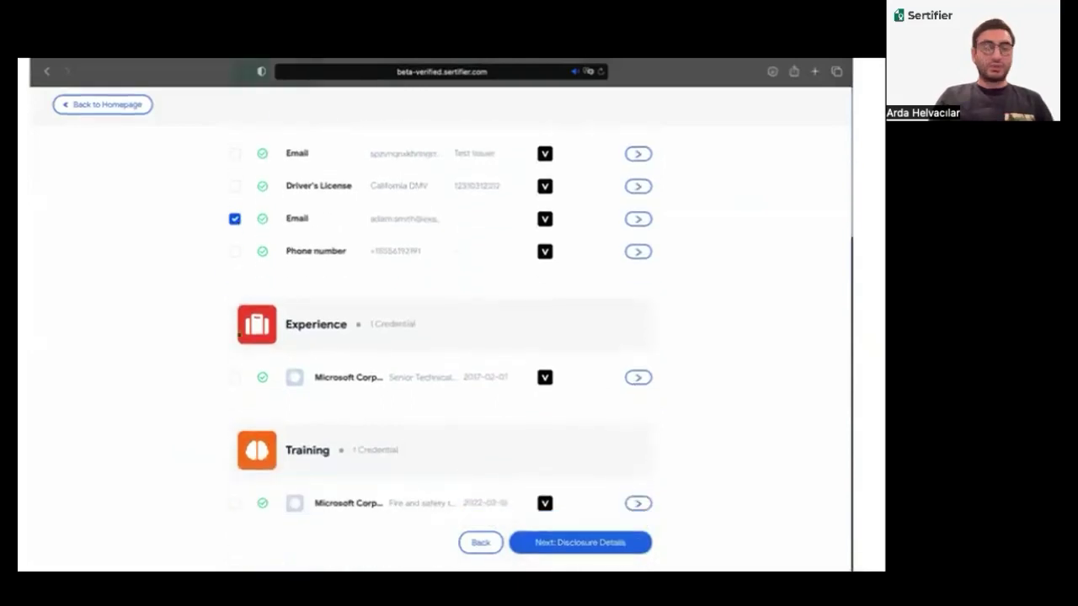
click(234, 378)
click(235, 505)
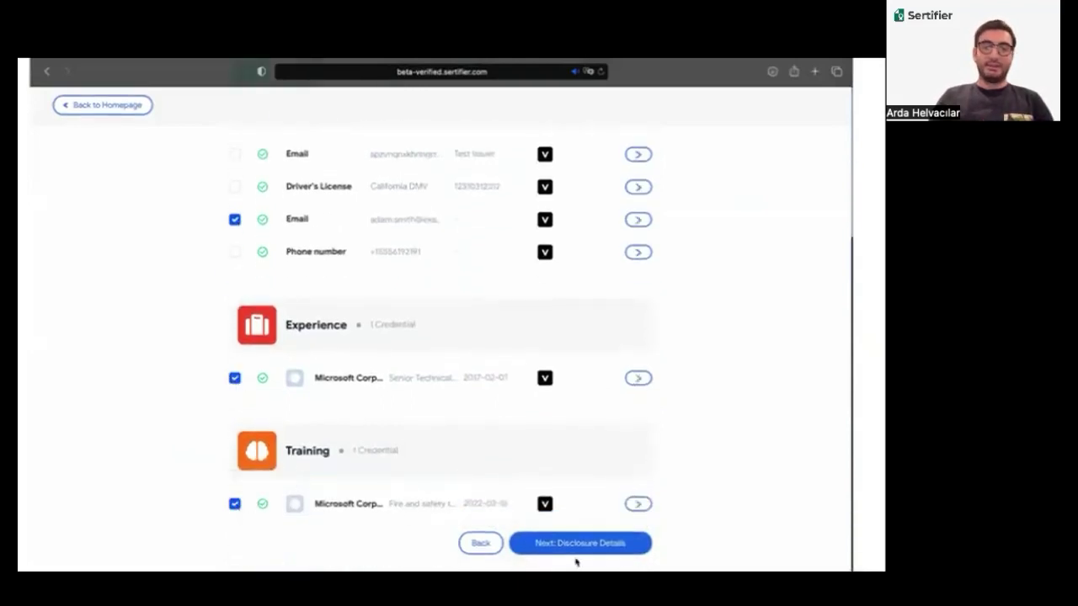
click(578, 546)
- Title the disclosure 'Test Disclosure', set a 6 Months duration, accept the terms and create it
click(481, 289)
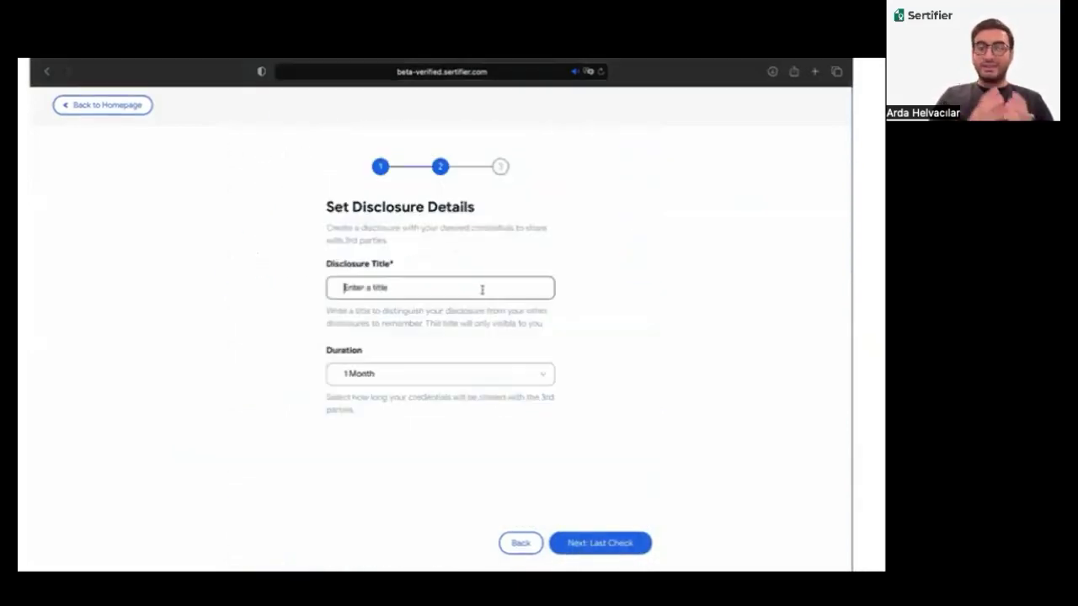
text(Test Disclosure)
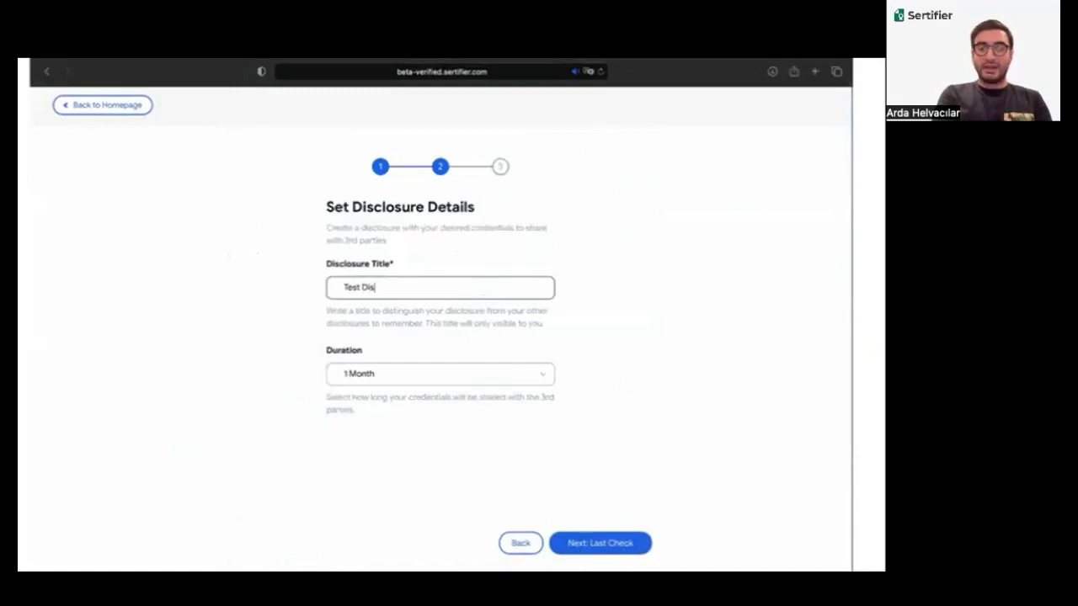
click(458, 381)
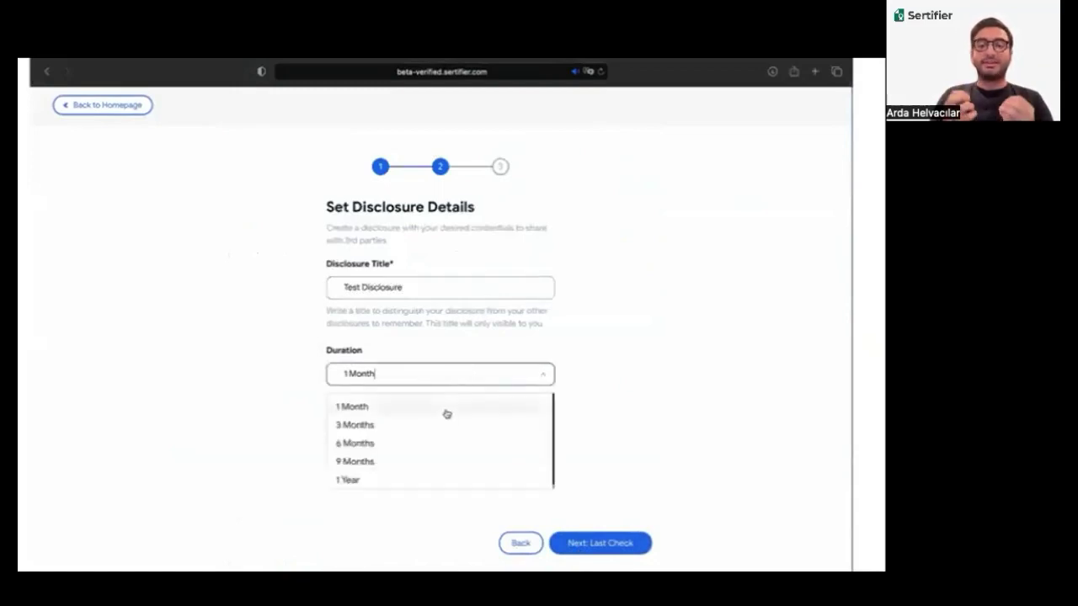
click(437, 441)
click(579, 542)
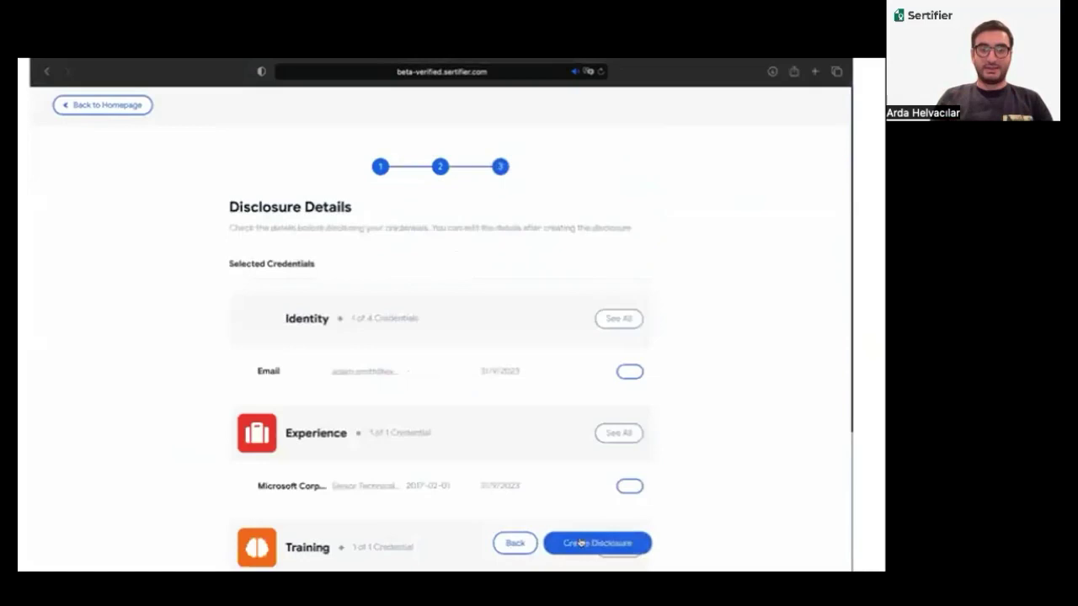
scroll(543, 416, down, 5)
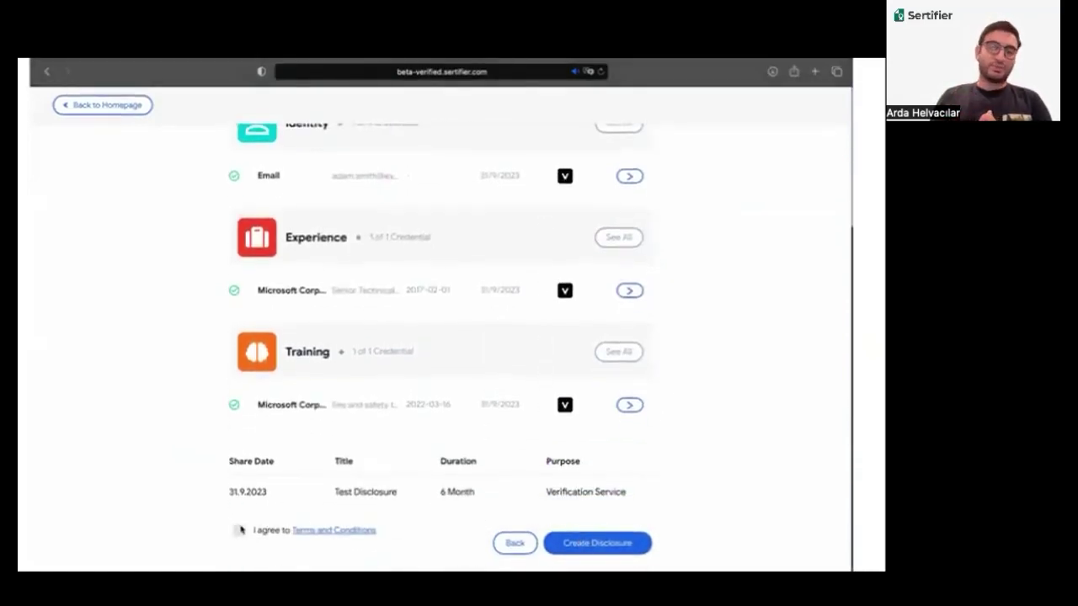
click(239, 530)
click(571, 546)
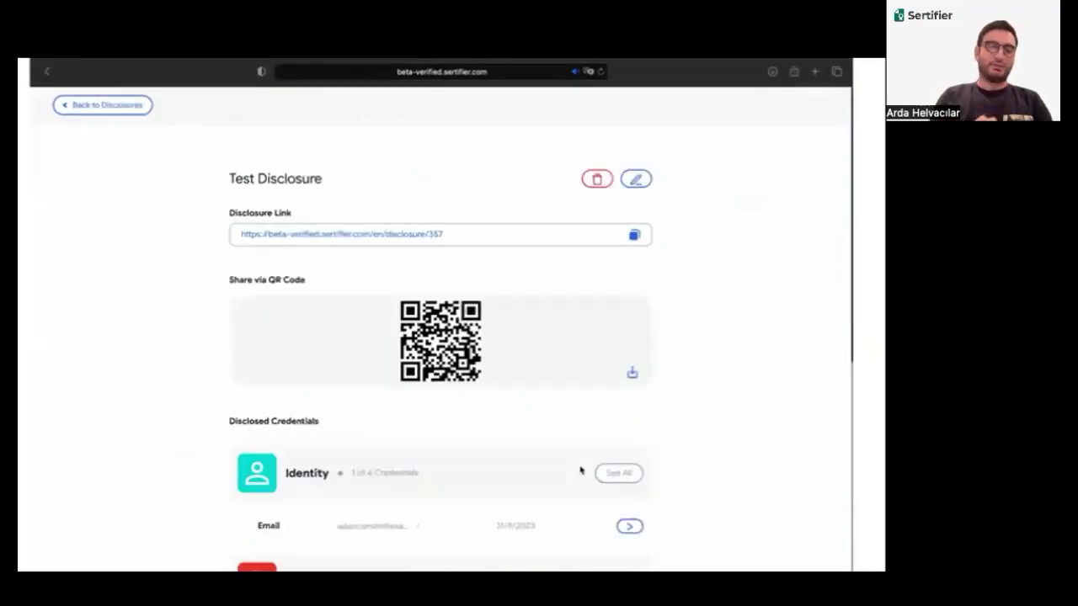
- Scroll through the Test Disclosure page to review its link, QR code and listed credentials
scroll(580, 470, down, 5)
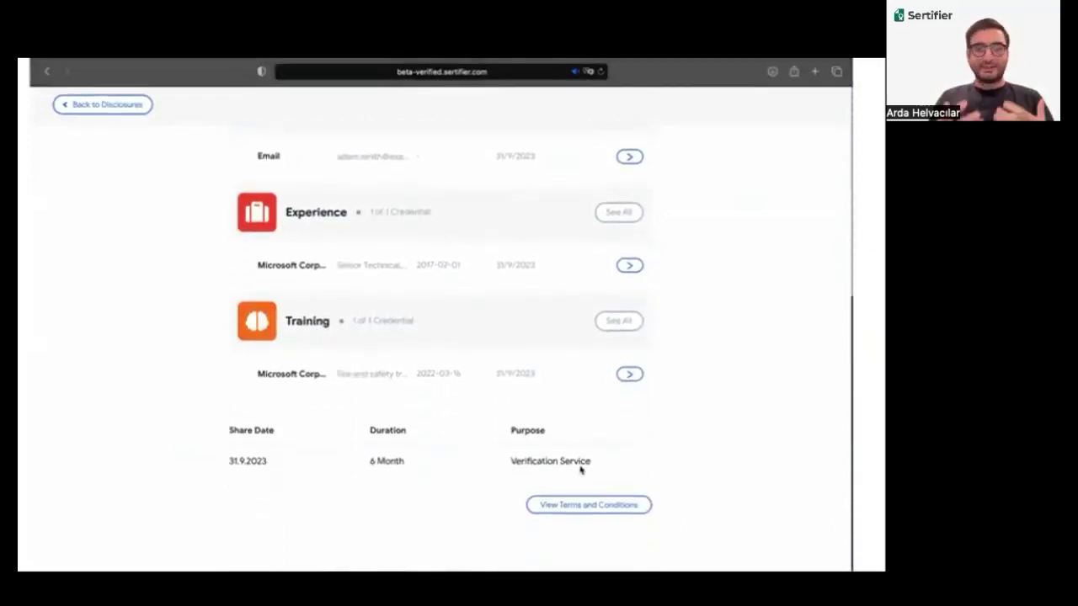
scroll(580, 471, up, 5)
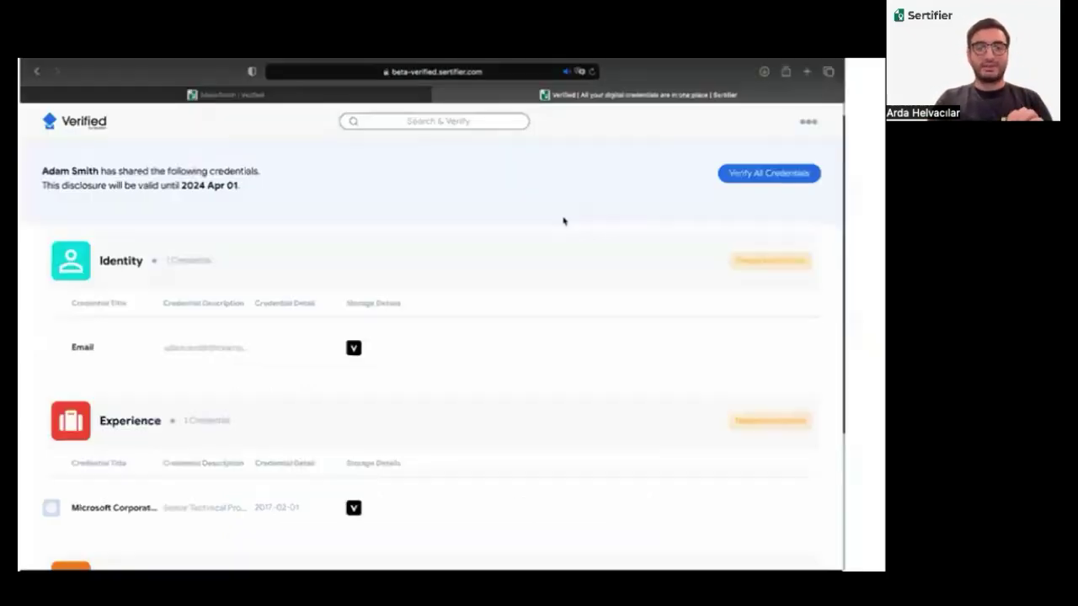
- Verify all shared credentials, then download the disclosure report, allowing the download in Safari
scroll(564, 220, down, 5)
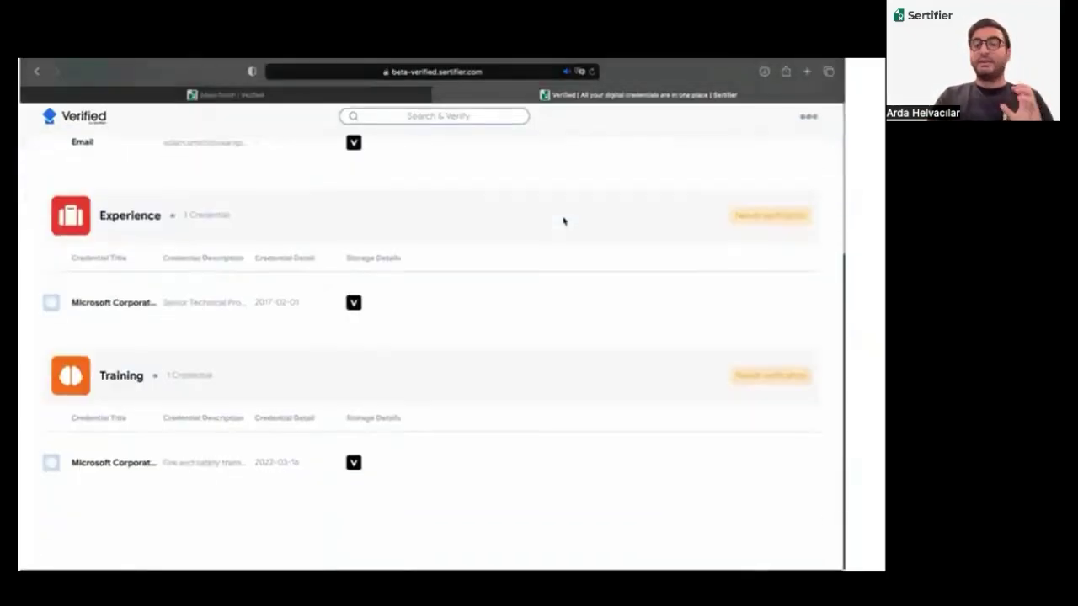
scroll(563, 221, up, 5)
click(755, 193)
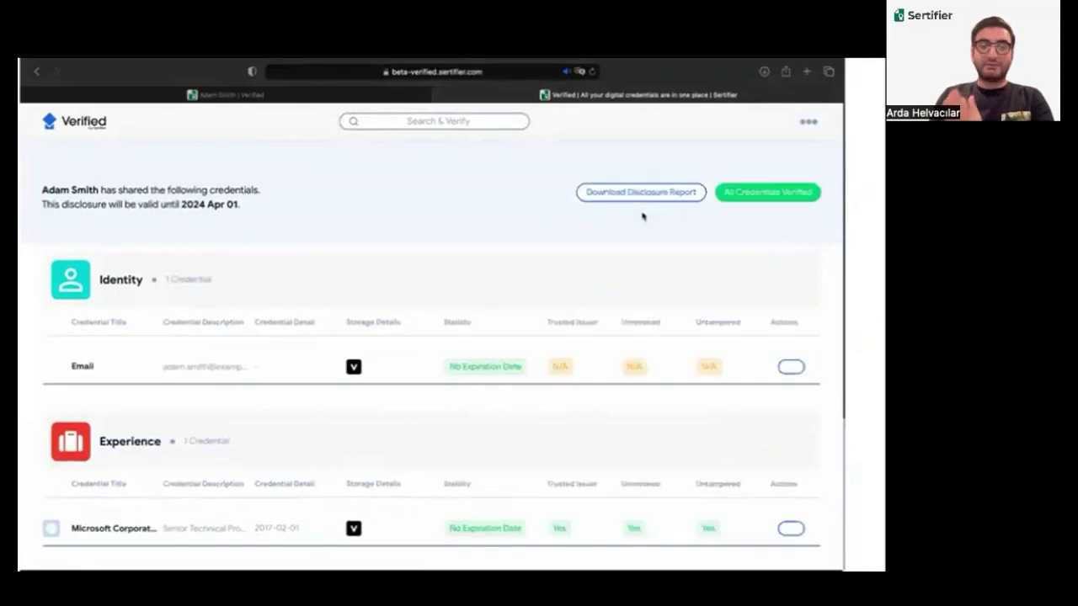
scroll(643, 216, down, 4)
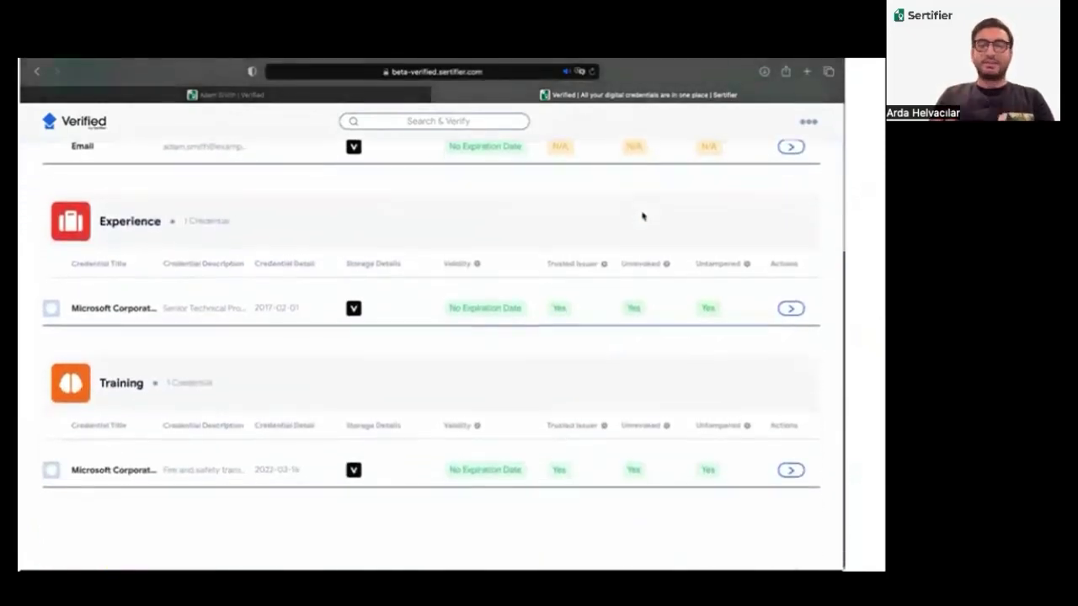
scroll(642, 216, up, 5)
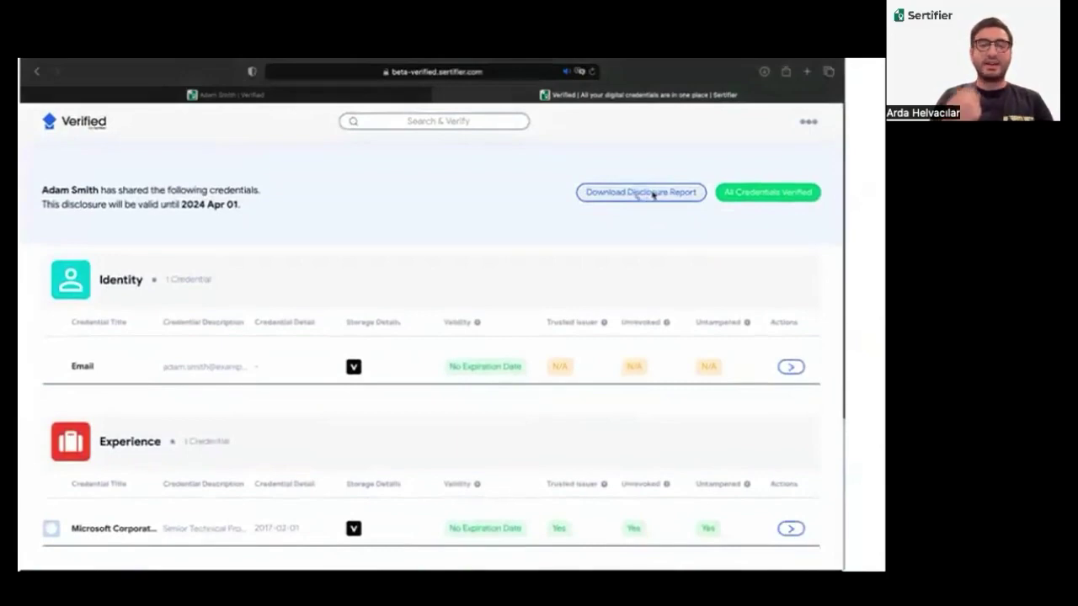
click(654, 193)
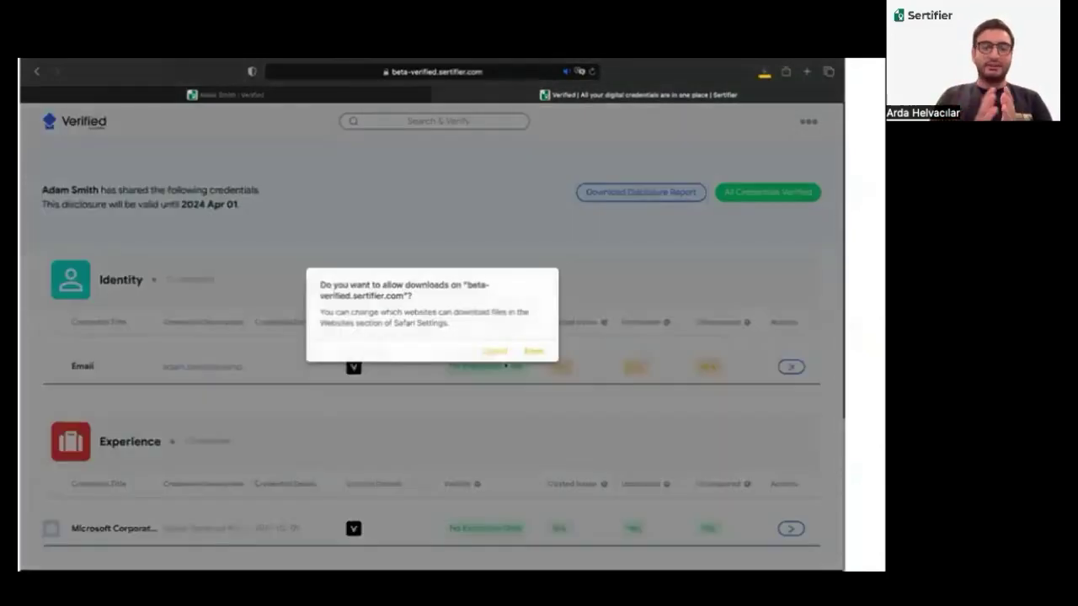
click(532, 352)
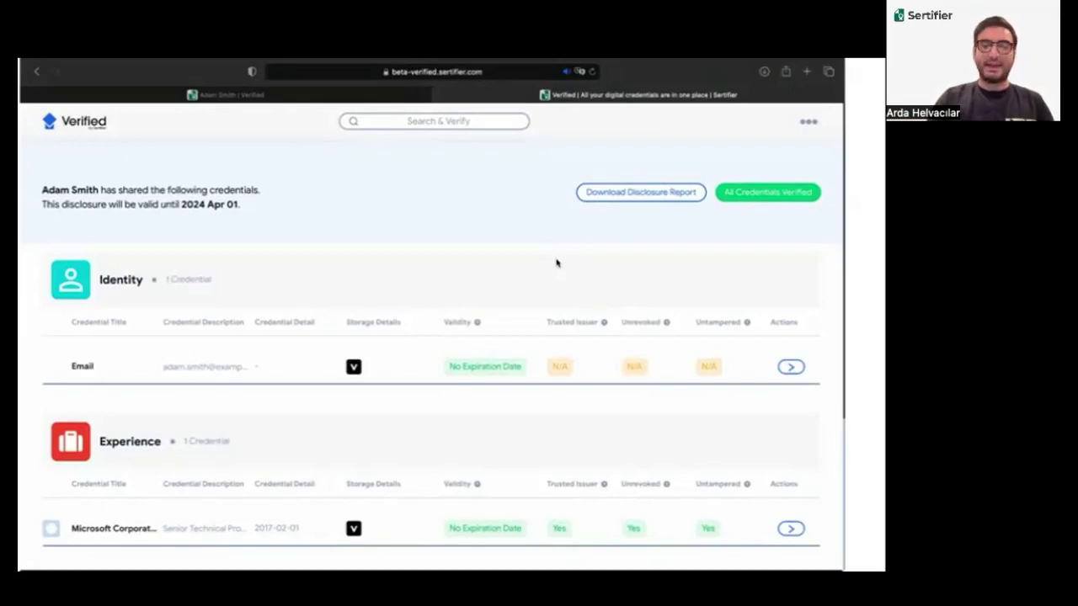
key(super+Tab)
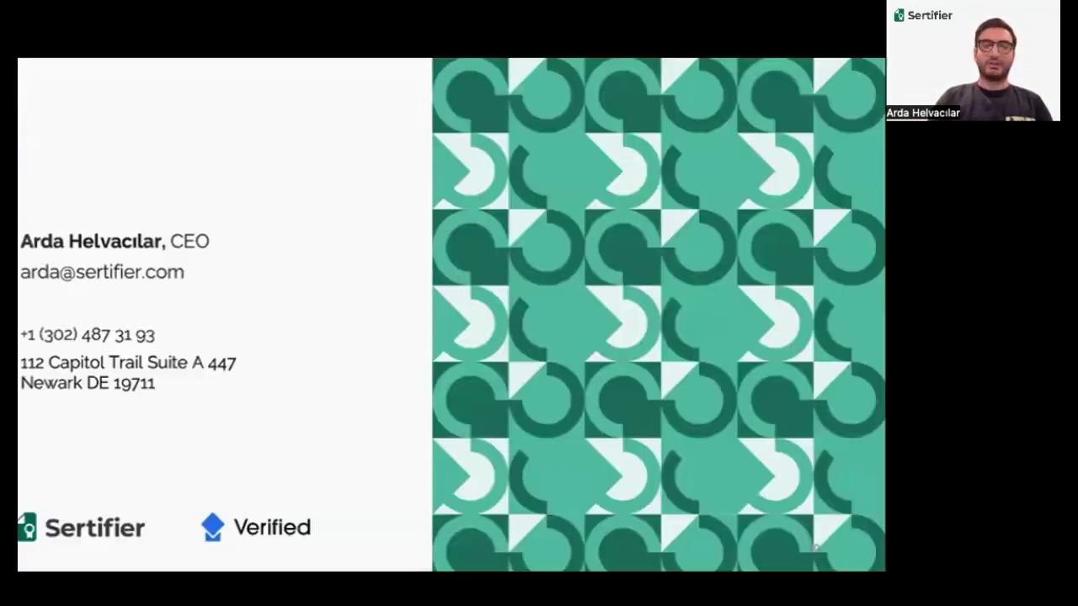